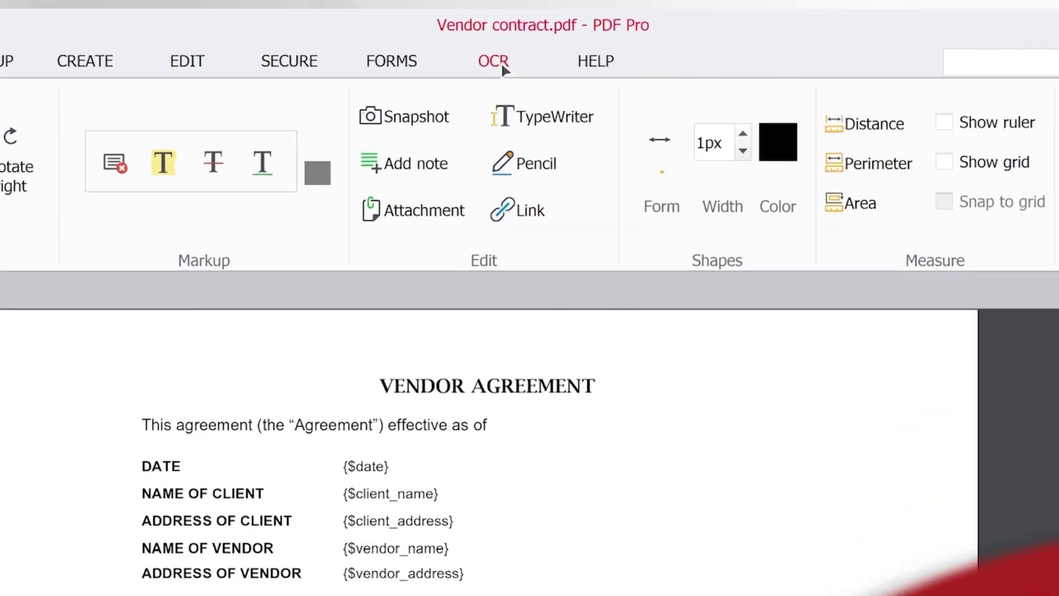
# - Run English OCR on the contract's current page, producing searchable text
pyautogui.click(541, 65)
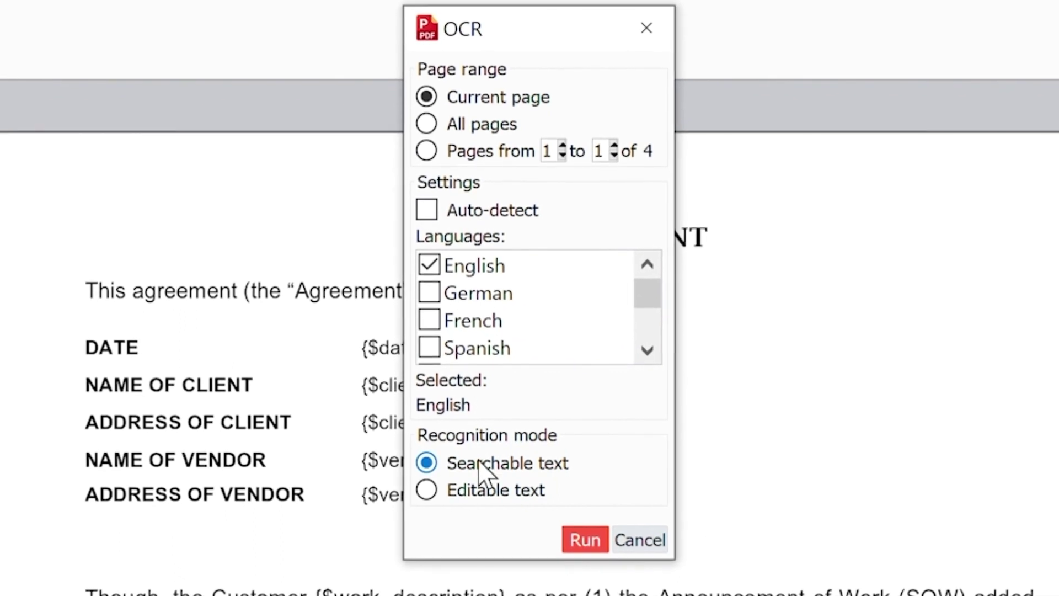
pyautogui.click(586, 540)
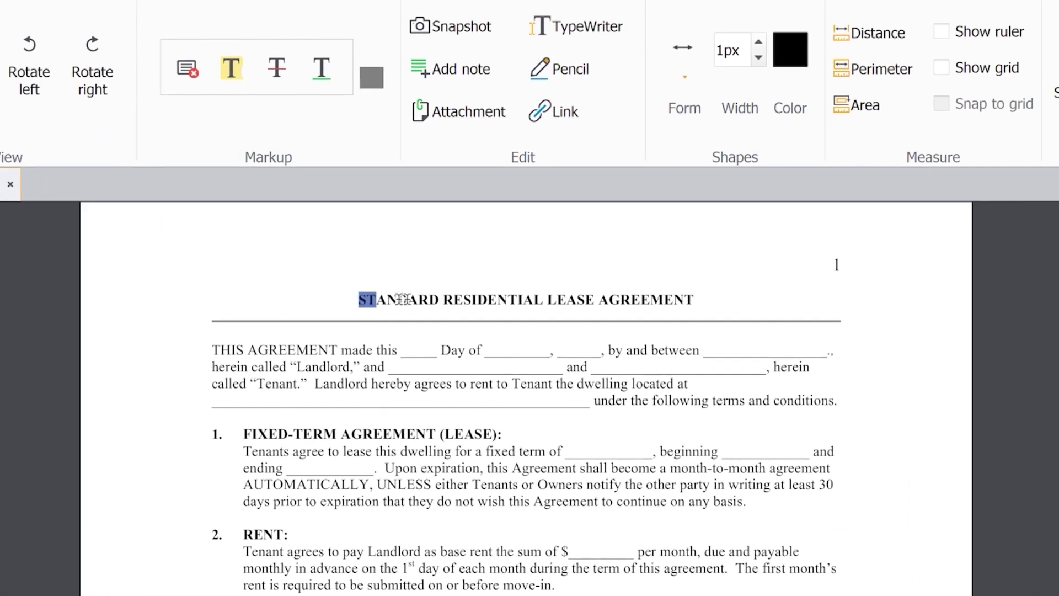
# - Bring up the context menu for the 'STANDARD RESIDENTIAL LEASE AGREEMENT' title text
pyautogui.rightClick(685, 300)
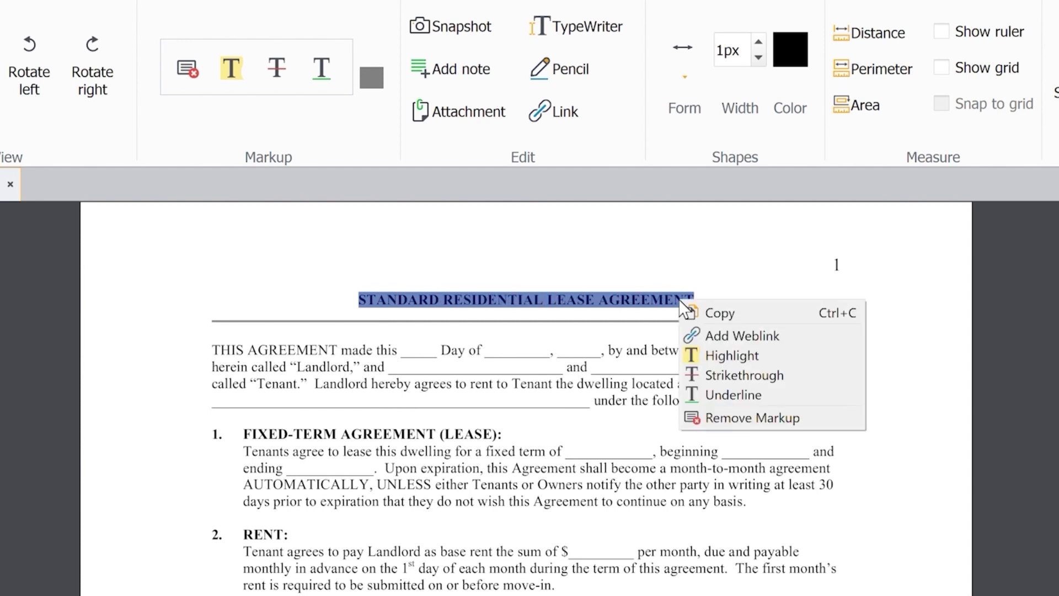
# - Copy the lease title 'STANDARD RESIDENTIAL LEASE AGREEMENT' and paste it into the empty Notepad note
pyautogui.click(704, 312)
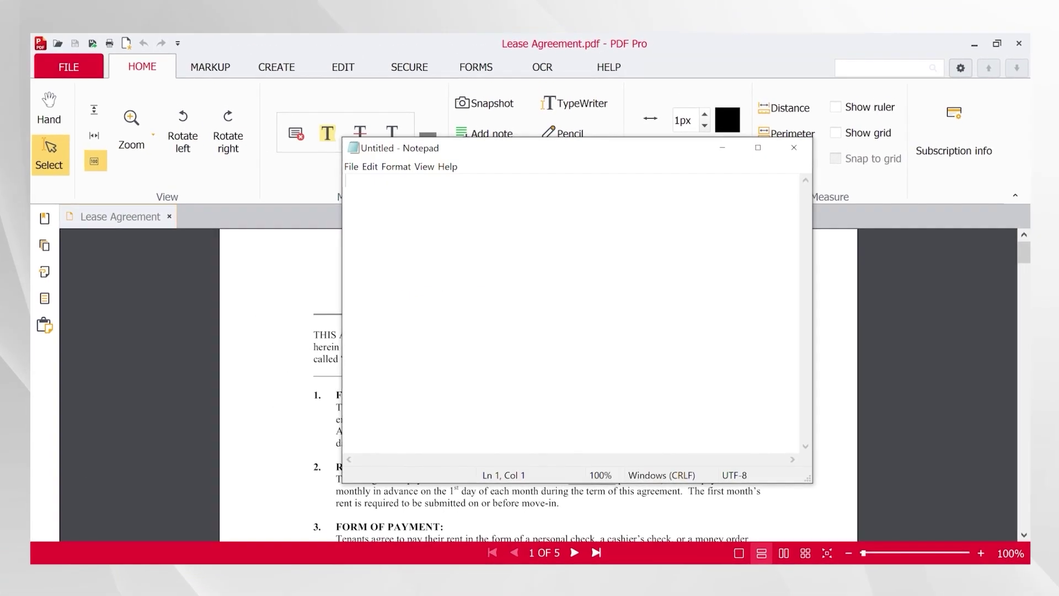
pyautogui.rightClick(448, 185)
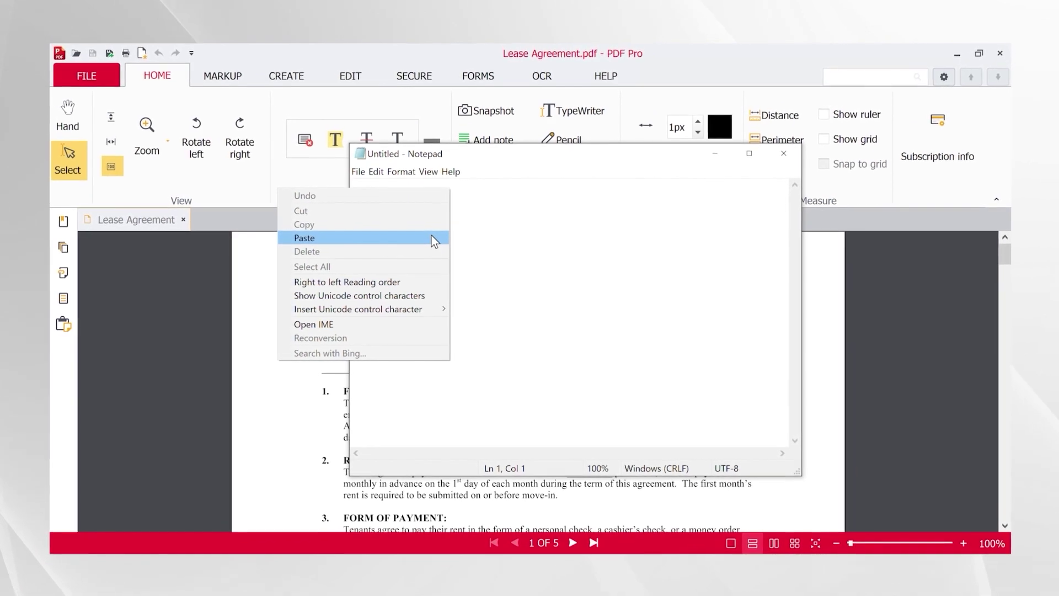
pyautogui.click(433, 237)
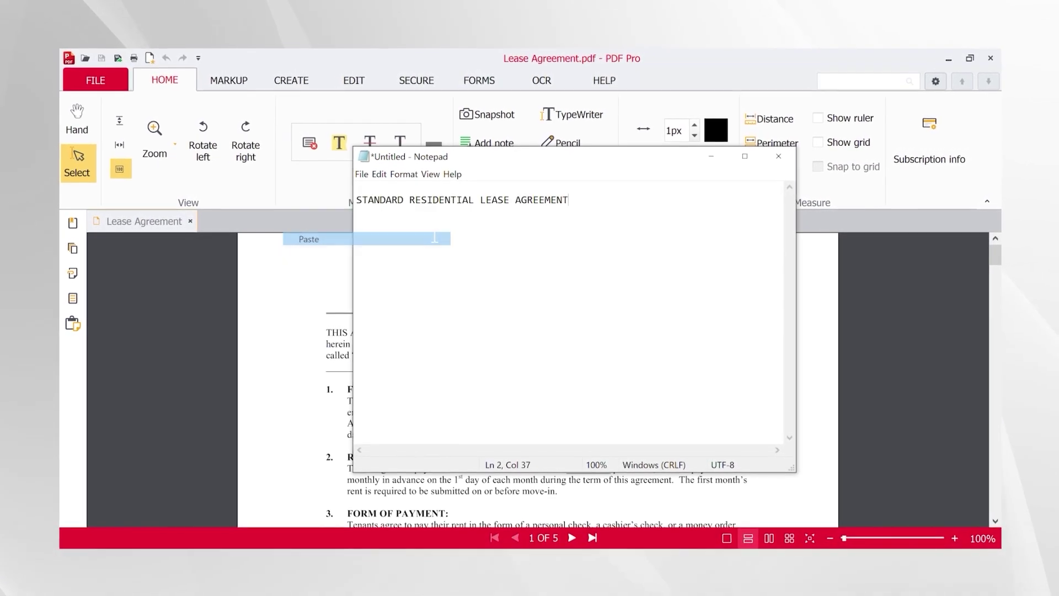